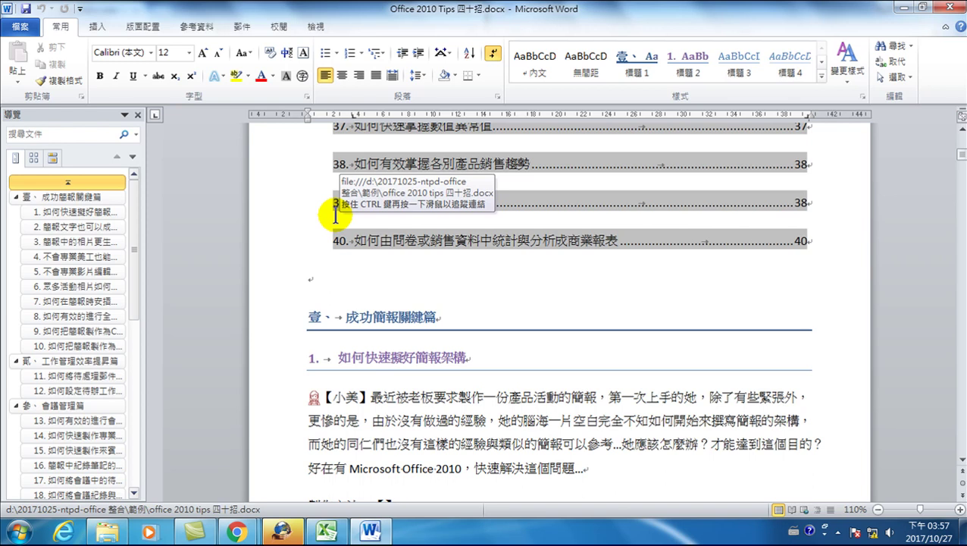
Step: Open the 檔案 (File) Backstage Info page for 'Office 2010 Tips 四十招.docx'
{"action": "left_click", "coordinate": [23, 26]}
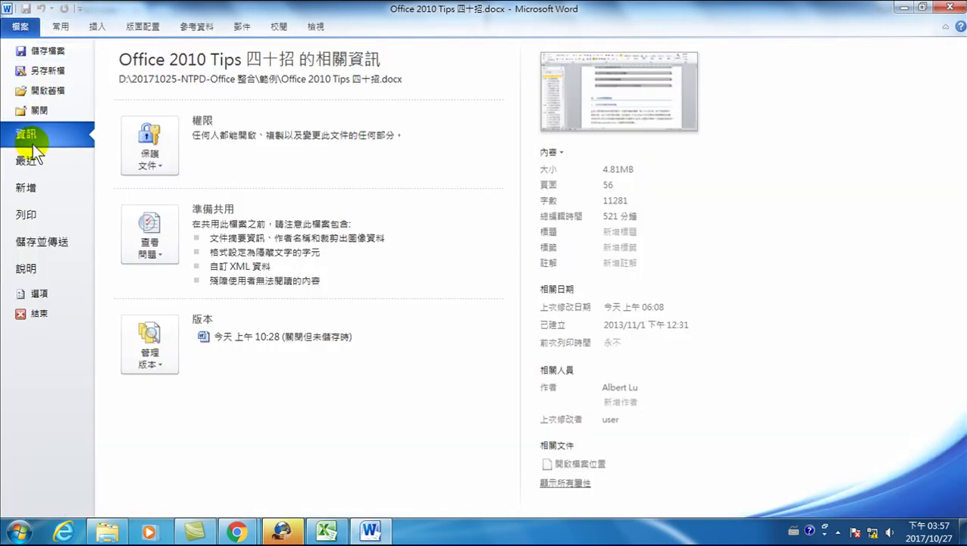
Step: Show the 新增 (New) template gallery and place the cursor in the Office.com search box
{"action": "left_click", "coordinate": [29, 187]}
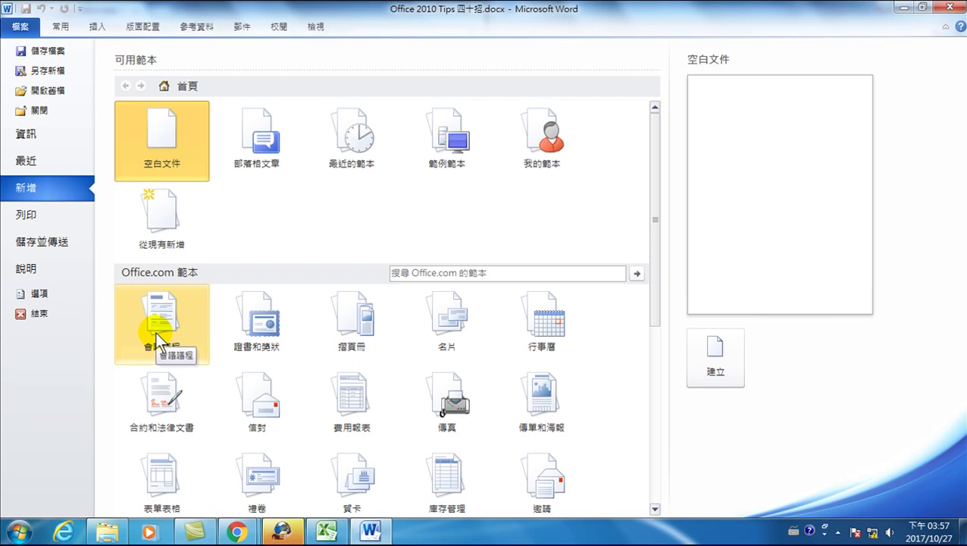
{"action": "scroll", "coordinate": [370, 325], "scroll_direction": "down", "scroll_amount": 2}
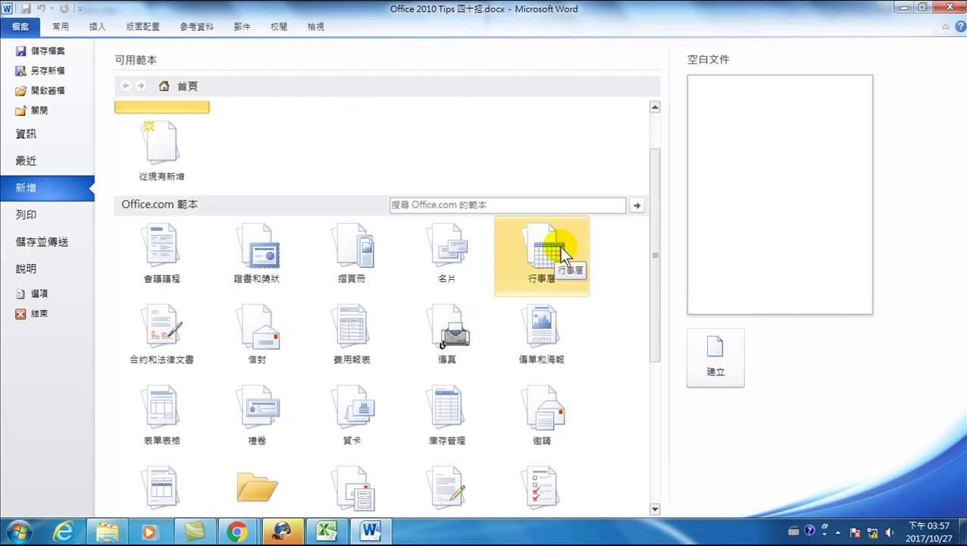
{"action": "scroll", "coordinate": [390, 322], "scroll_direction": "down", "scroll_amount": 2}
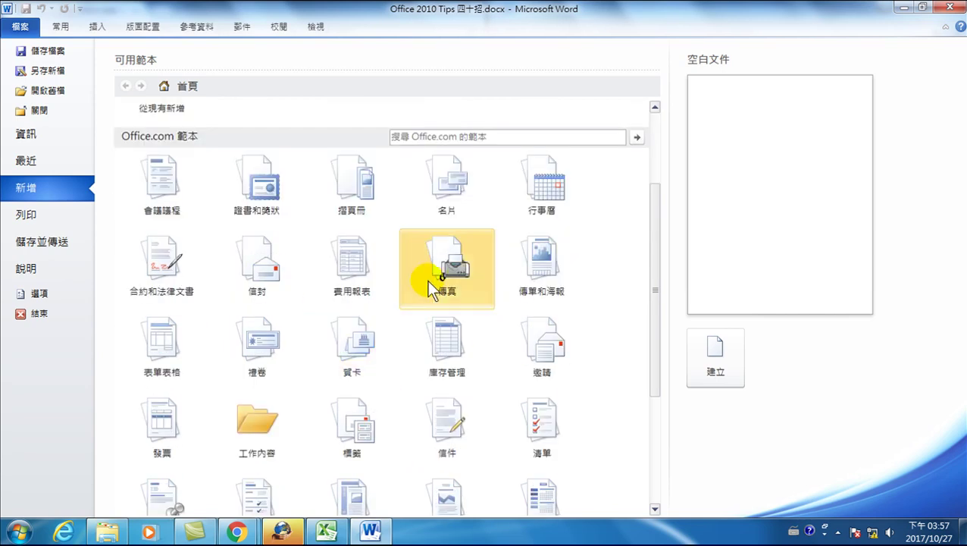
{"action": "scroll", "coordinate": [375, 304], "scroll_direction": "down", "scroll_amount": 3}
{"action": "scroll", "coordinate": [374, 305], "scroll_direction": "down", "scroll_amount": 3}
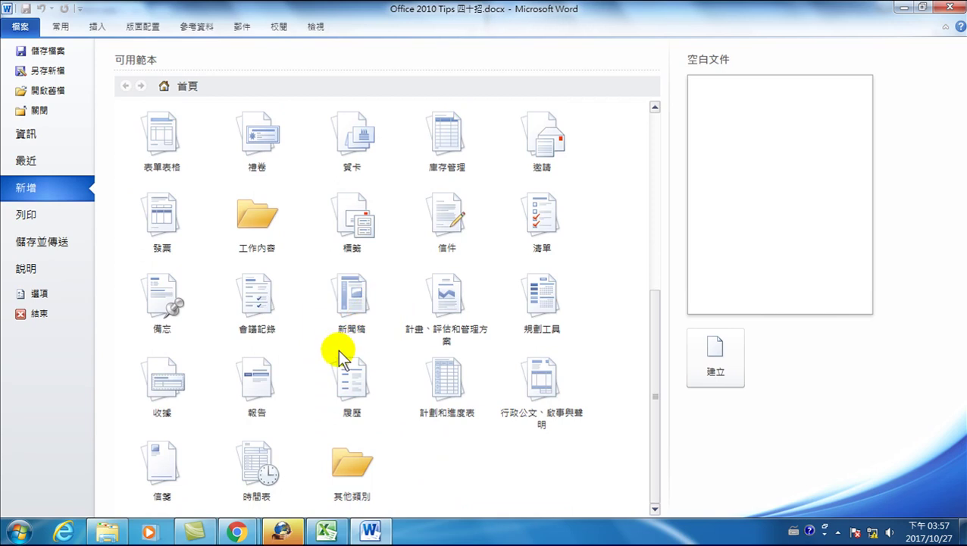
{"action": "scroll", "coordinate": [444, 317], "scroll_direction": "up", "scroll_amount": 5}
{"action": "scroll", "coordinate": [444, 311], "scroll_direction": "up", "scroll_amount": 5}
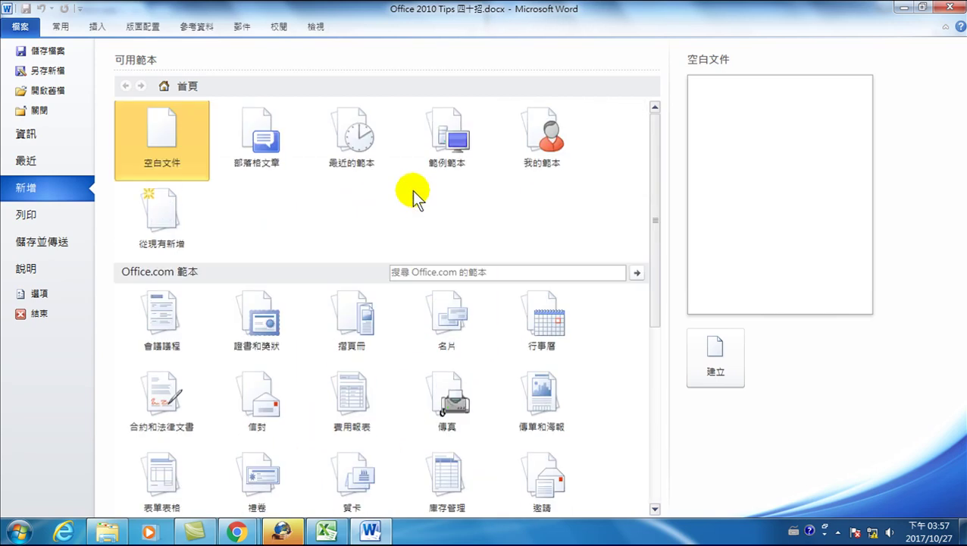
{"action": "left_click", "coordinate": [406, 273]}
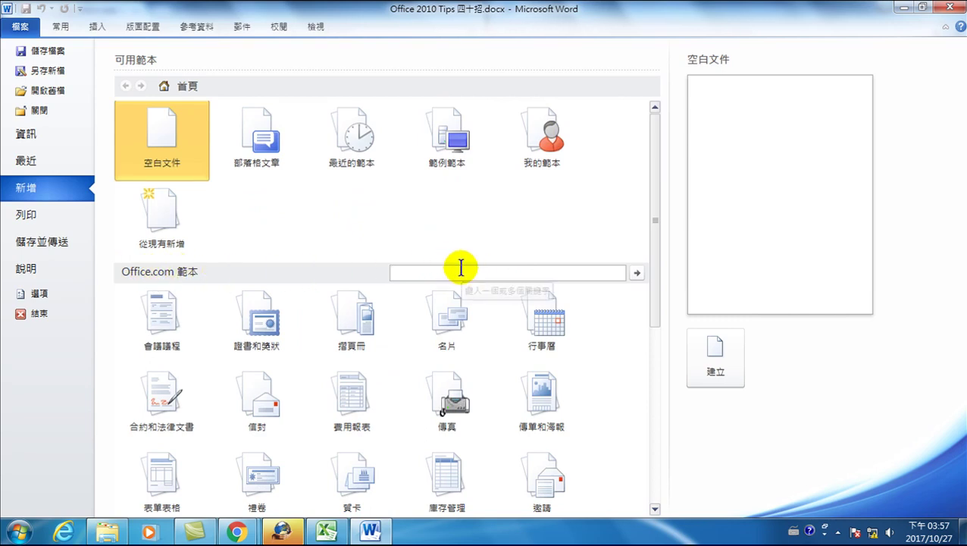
Step: Search Office.com templates for '卡片' using Chinese input
{"action": "key", "text": "ctrl+shift"}
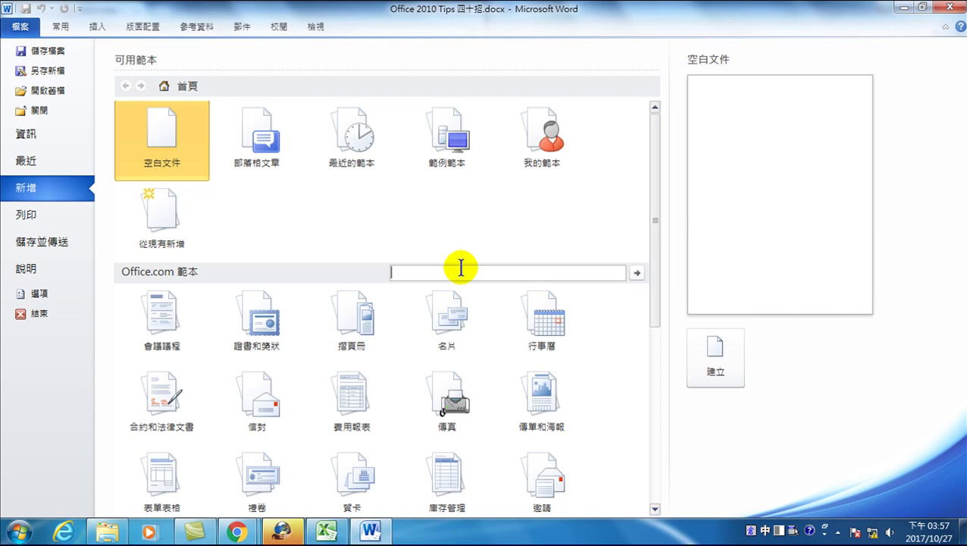
{"action": "type", "text": "卡"}
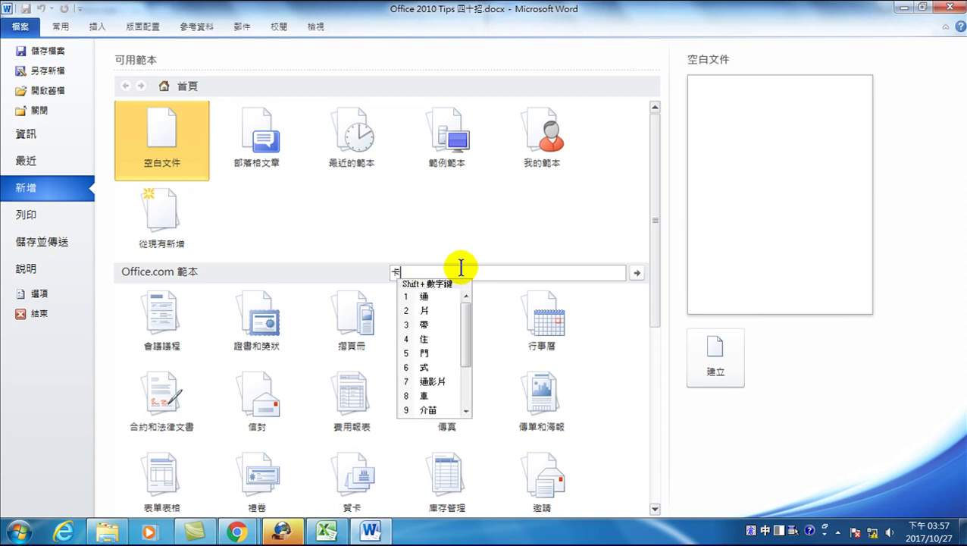
{"action": "type", "text": "片"}
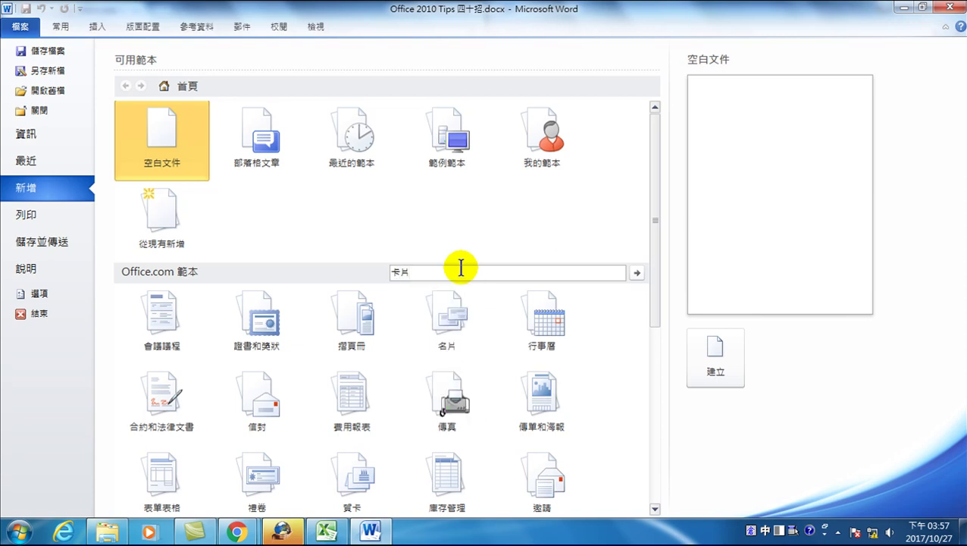
{"action": "key", "text": "Return"}
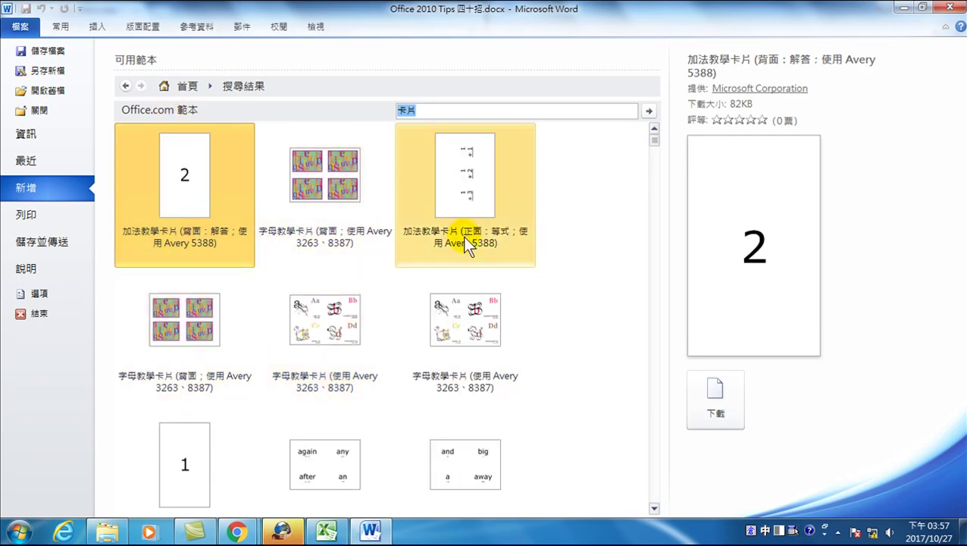
Step: Scroll the '卡片' search results down past holiday cards to the Christmas card designs
{"action": "scroll", "coordinate": [342, 328], "scroll_direction": "down", "scroll_amount": 1}
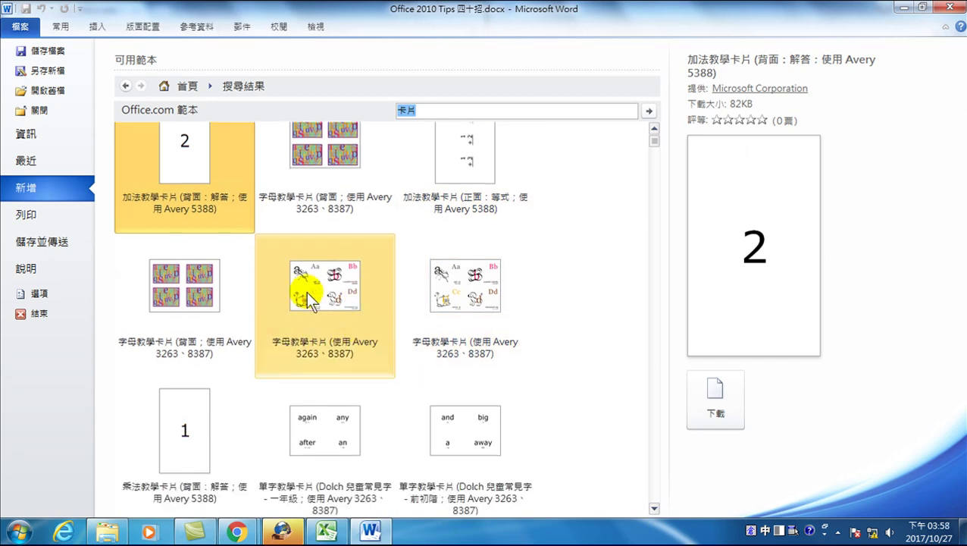
{"action": "scroll", "coordinate": [311, 326], "scroll_direction": "down", "scroll_amount": 3}
{"action": "scroll", "coordinate": [455, 303], "scroll_direction": "down", "scroll_amount": 3}
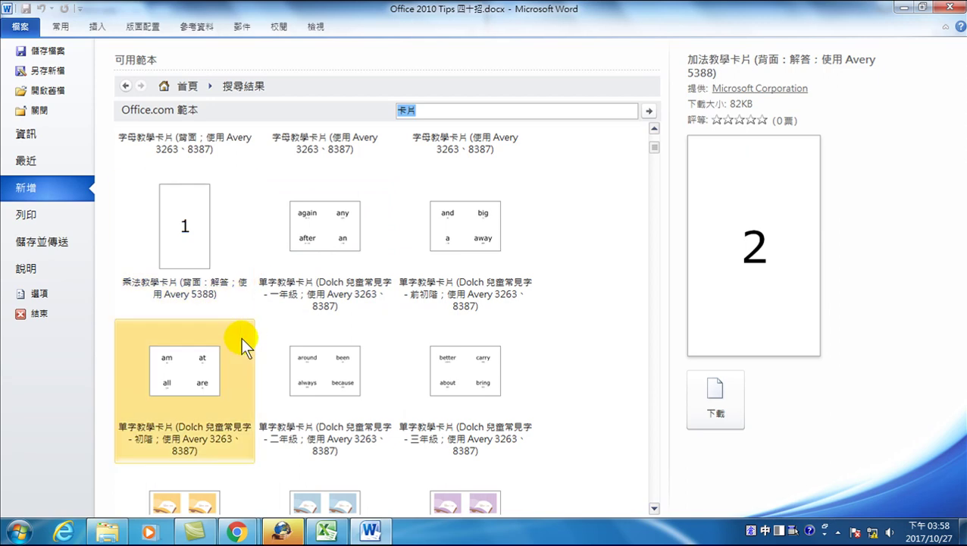
{"action": "scroll", "coordinate": [383, 379], "scroll_direction": "down", "scroll_amount": 6}
{"action": "scroll", "coordinate": [383, 380], "scroll_direction": "down", "scroll_amount": 6}
{"action": "scroll", "coordinate": [381, 394], "scroll_direction": "down", "scroll_amount": 6}
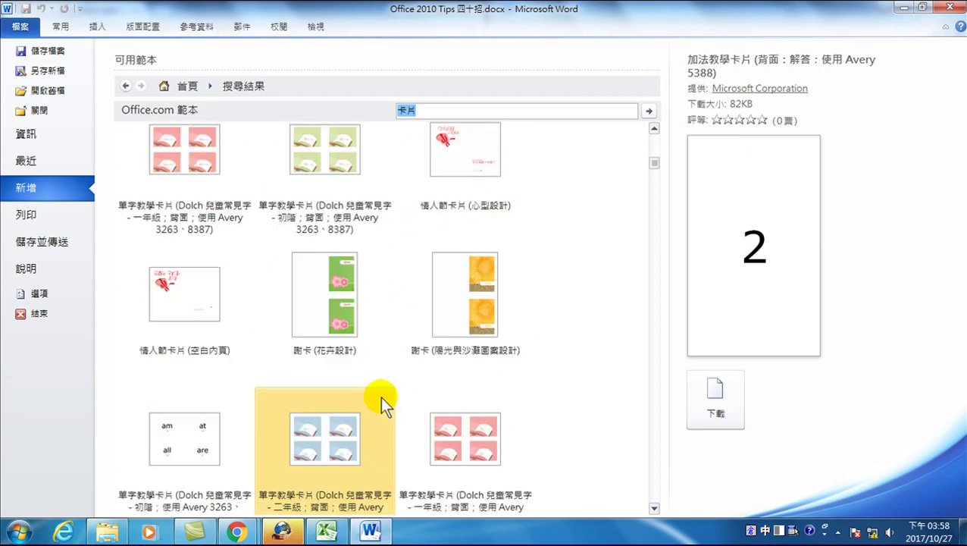
{"action": "scroll", "coordinate": [380, 395], "scroll_direction": "down", "scroll_amount": 1}
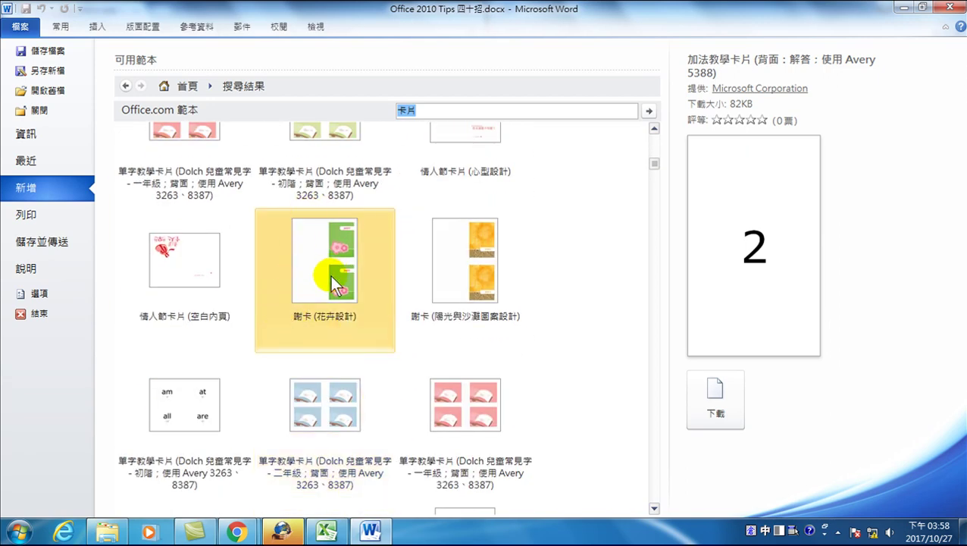
{"action": "scroll", "coordinate": [455, 275], "scroll_direction": "up", "scroll_amount": 3}
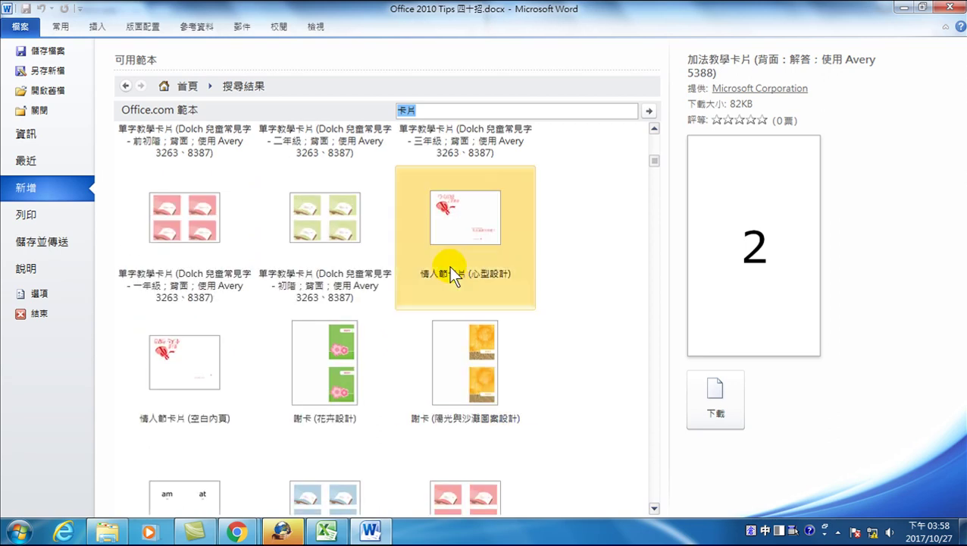
{"action": "scroll", "coordinate": [449, 266], "scroll_direction": "down", "scroll_amount": 1}
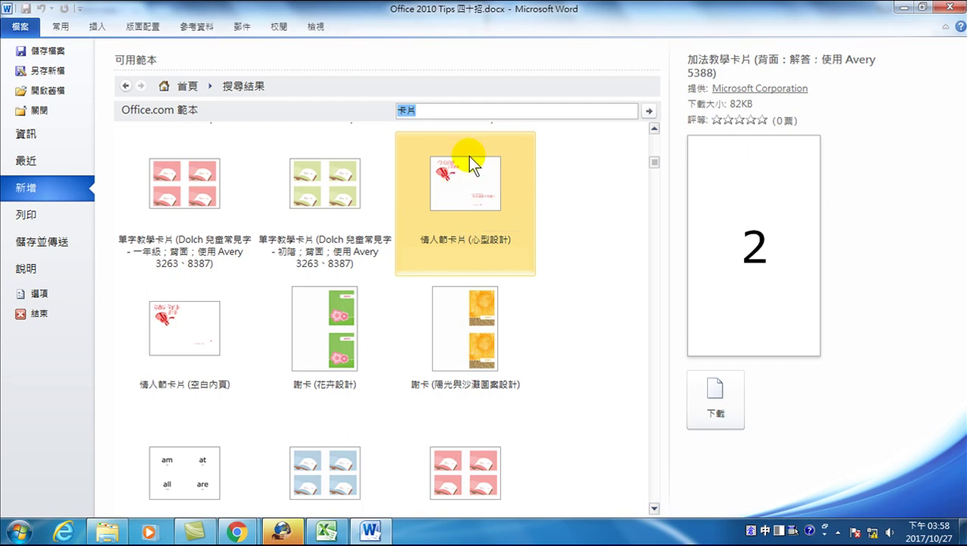
{"action": "scroll", "coordinate": [469, 204], "scroll_direction": "down", "scroll_amount": 3}
{"action": "scroll", "coordinate": [440, 288], "scroll_direction": "down", "scroll_amount": 2}
{"action": "scroll", "coordinate": [387, 353], "scroll_direction": "down", "scroll_amount": 1}
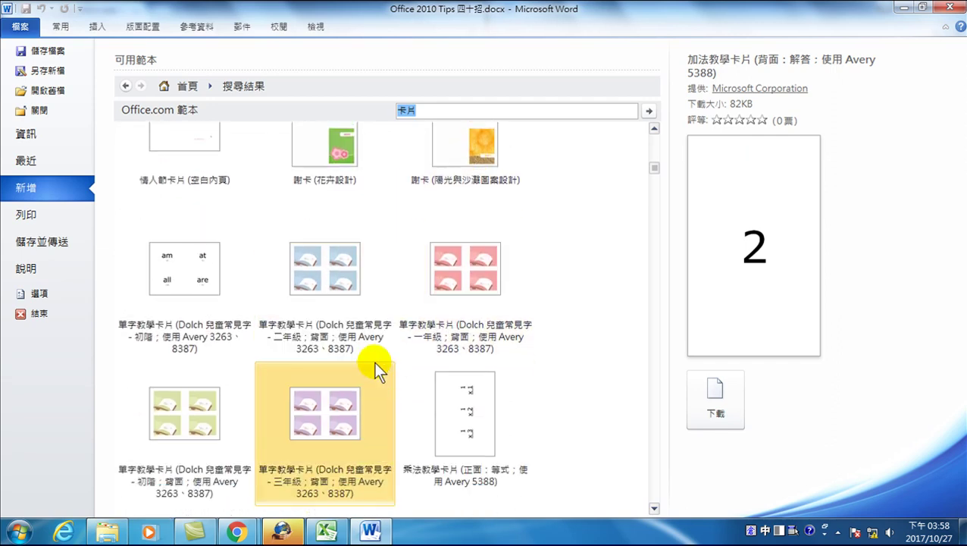
{"action": "scroll", "coordinate": [370, 366], "scroll_direction": "down", "scroll_amount": 7}
{"action": "scroll", "coordinate": [398, 368], "scroll_direction": "down", "scroll_amount": 2}
{"action": "scroll", "coordinate": [375, 311], "scroll_direction": "down", "scroll_amount": 5}
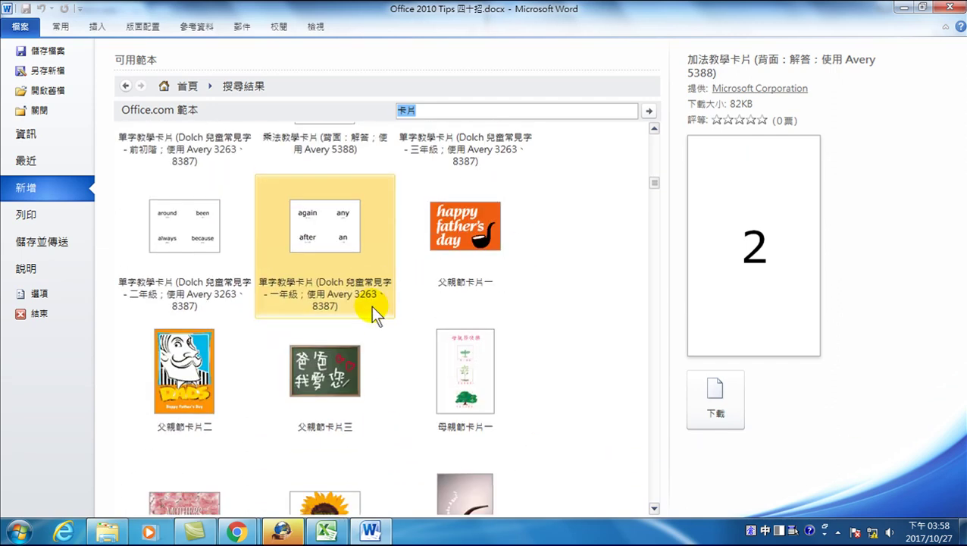
{"action": "scroll", "coordinate": [369, 309], "scroll_direction": "down", "scroll_amount": 3}
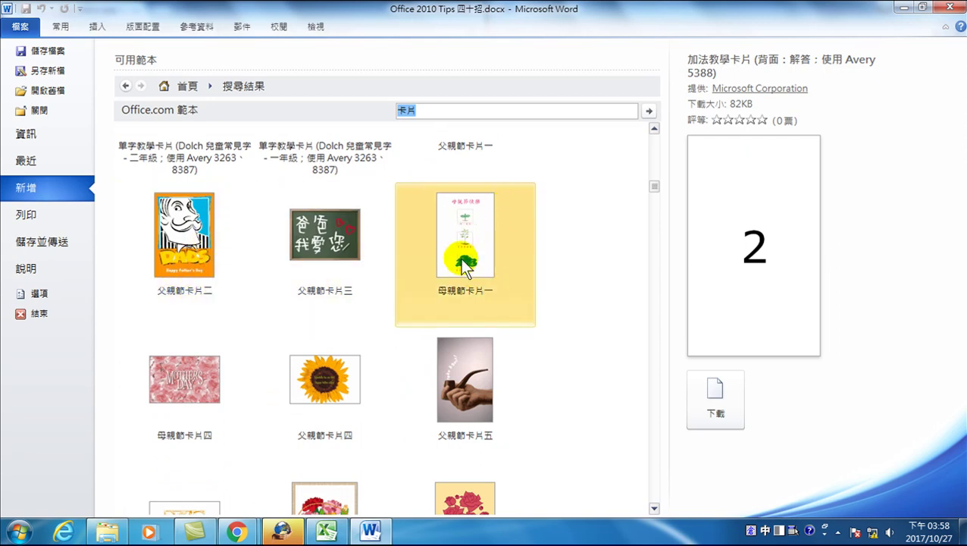
{"action": "scroll", "coordinate": [291, 324], "scroll_direction": "down", "scroll_amount": 4}
{"action": "scroll", "coordinate": [289, 327], "scroll_direction": "down", "scroll_amount": 3}
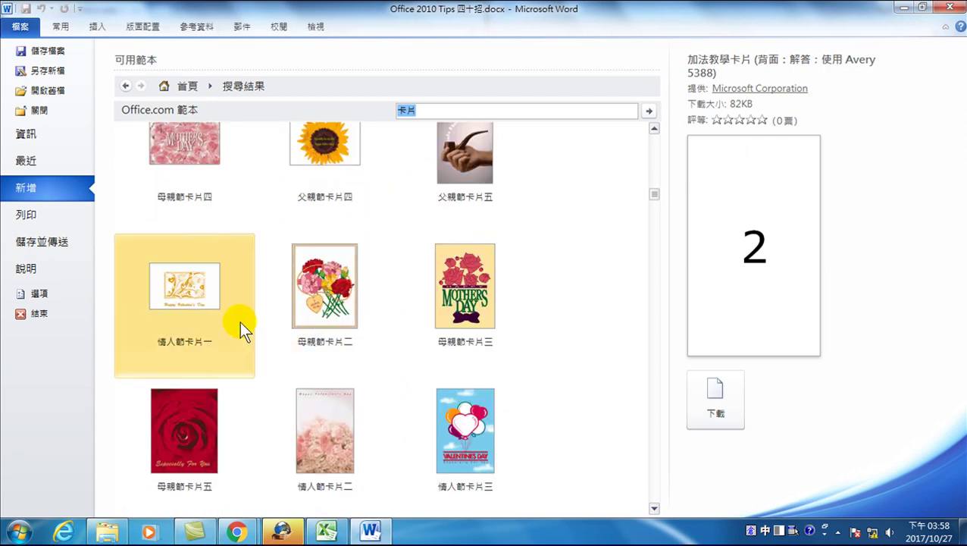
{"action": "scroll", "coordinate": [258, 326], "scroll_direction": "down", "scroll_amount": 4}
{"action": "scroll", "coordinate": [292, 328], "scroll_direction": "down", "scroll_amount": 3}
{"action": "scroll", "coordinate": [375, 330], "scroll_direction": "down", "scroll_amount": 3}
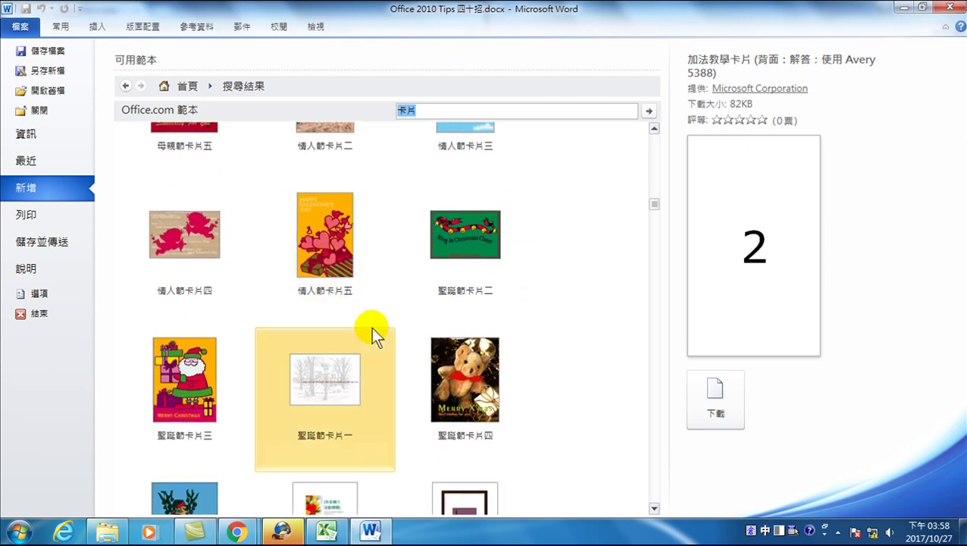
{"action": "scroll", "coordinate": [326, 336], "scroll_direction": "down", "scroll_amount": 2}
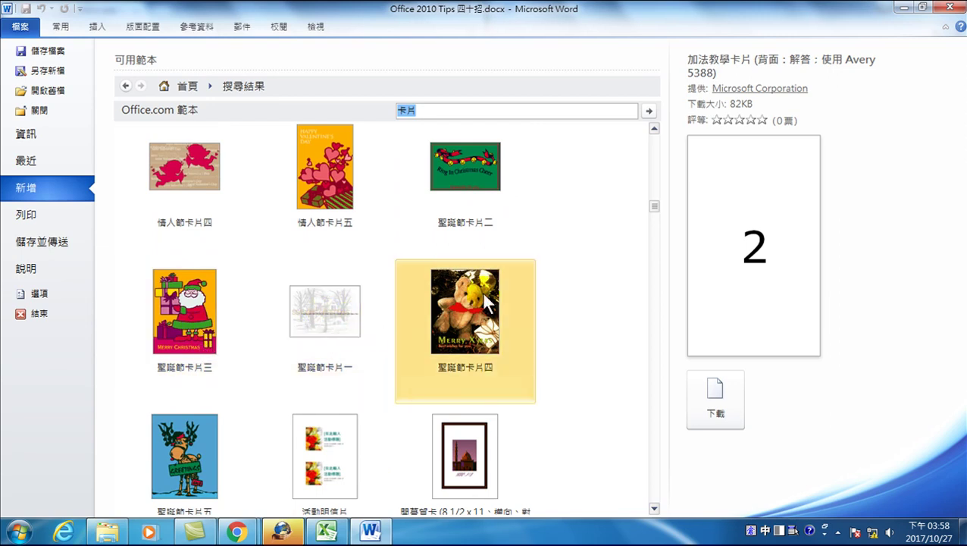
{"action": "scroll", "coordinate": [476, 296], "scroll_direction": "down", "scroll_amount": 3}
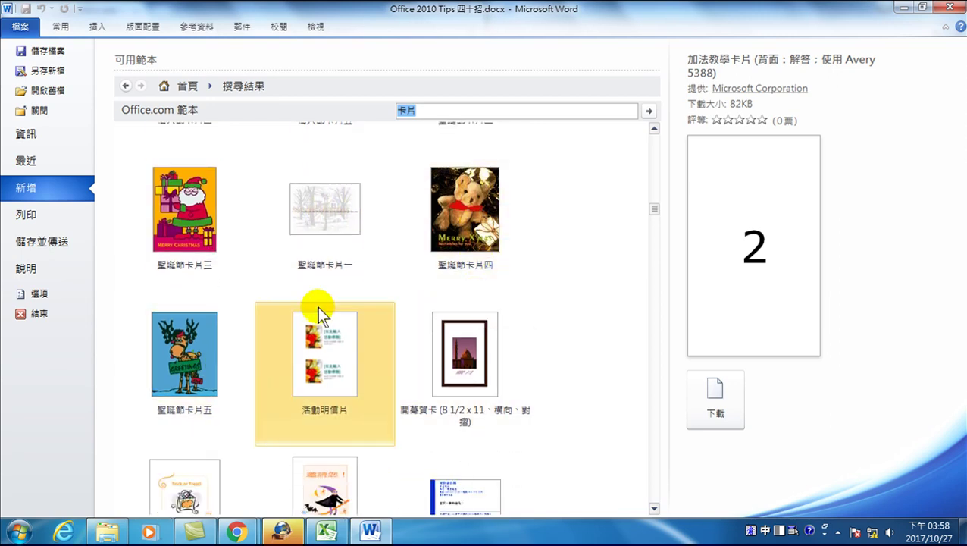
Step: Download the teddy-bear 聖誕節卡片四 template as a new document and review both pages
{"action": "left_click", "coordinate": [470, 212]}
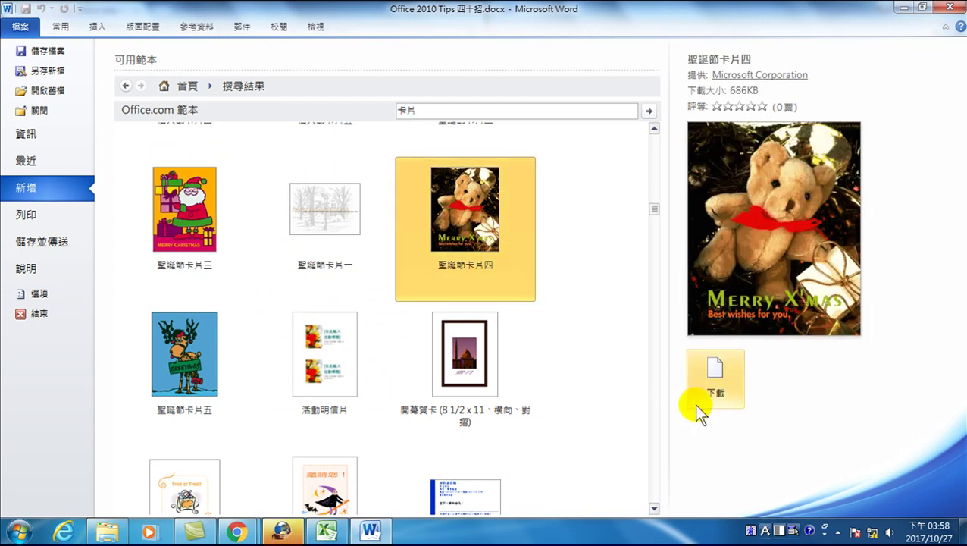
{"action": "left_click", "coordinate": [725, 374]}
{"action": "scroll", "coordinate": [471, 324], "scroll_direction": "down", "scroll_amount": 2}
{"action": "scroll", "coordinate": [471, 324], "scroll_direction": "down", "scroll_amount": 2}
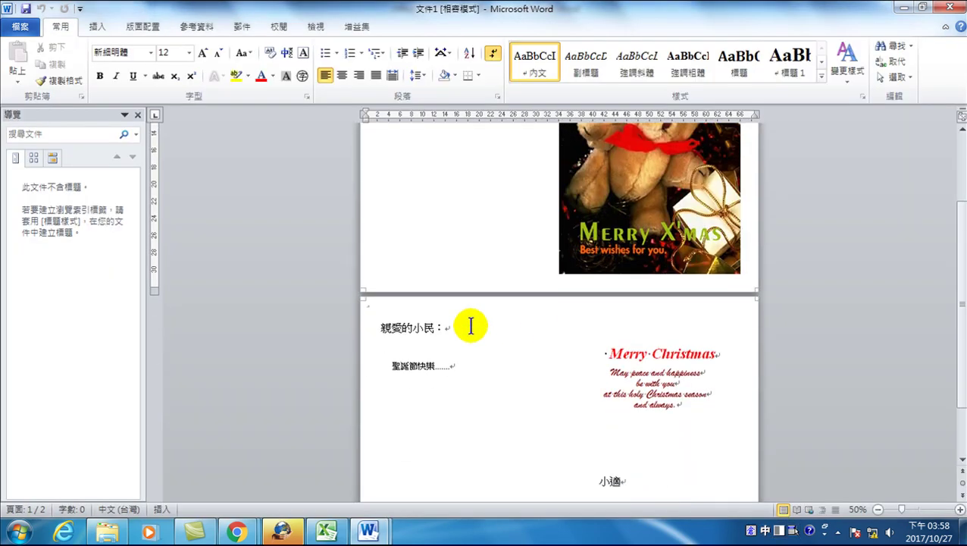
{"action": "scroll", "coordinate": [470, 326], "scroll_direction": "down", "scroll_amount": 3}
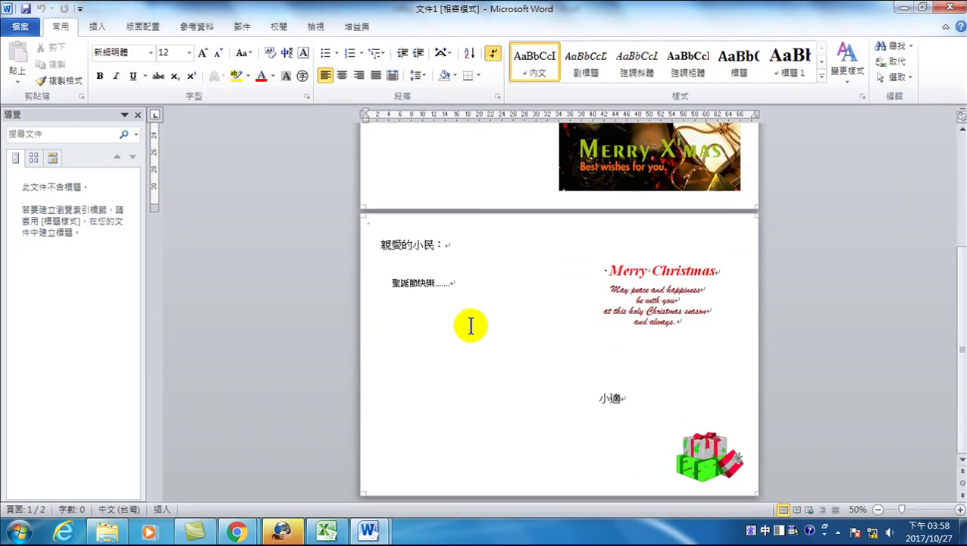
{"action": "scroll", "coordinate": [460, 321], "scroll_direction": "up", "scroll_amount": 3}
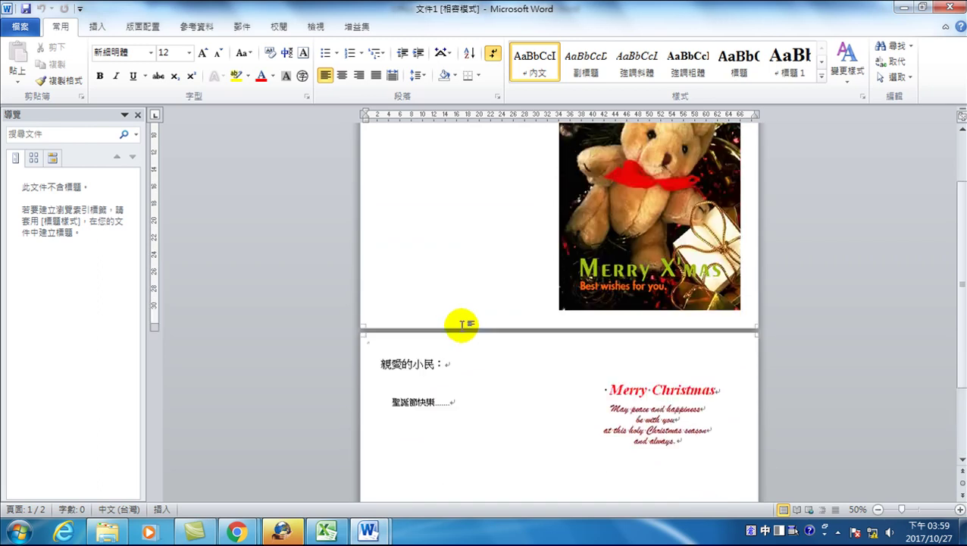
{"action": "scroll", "coordinate": [459, 323], "scroll_direction": "up", "scroll_amount": 2}
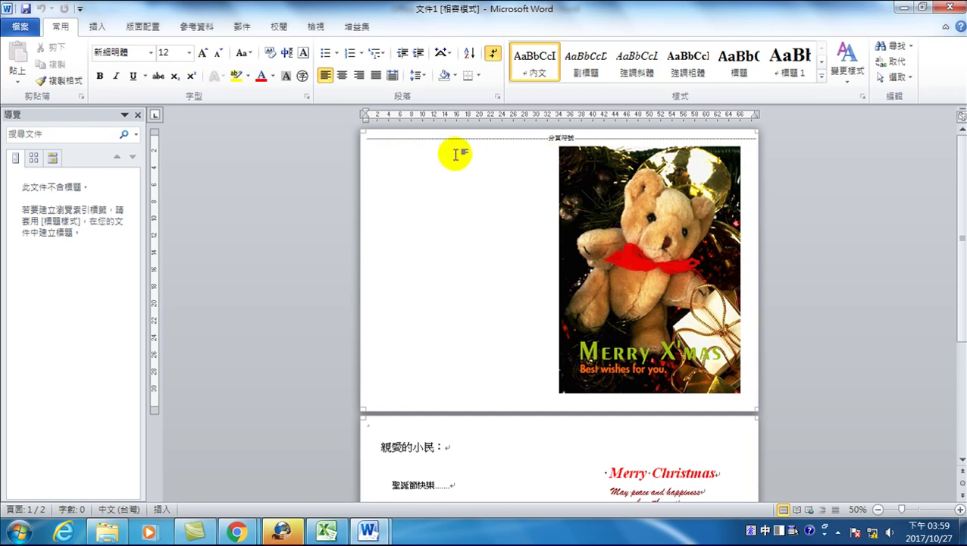
{"action": "scroll", "coordinate": [468, 242], "scroll_direction": "down", "scroll_amount": 3}
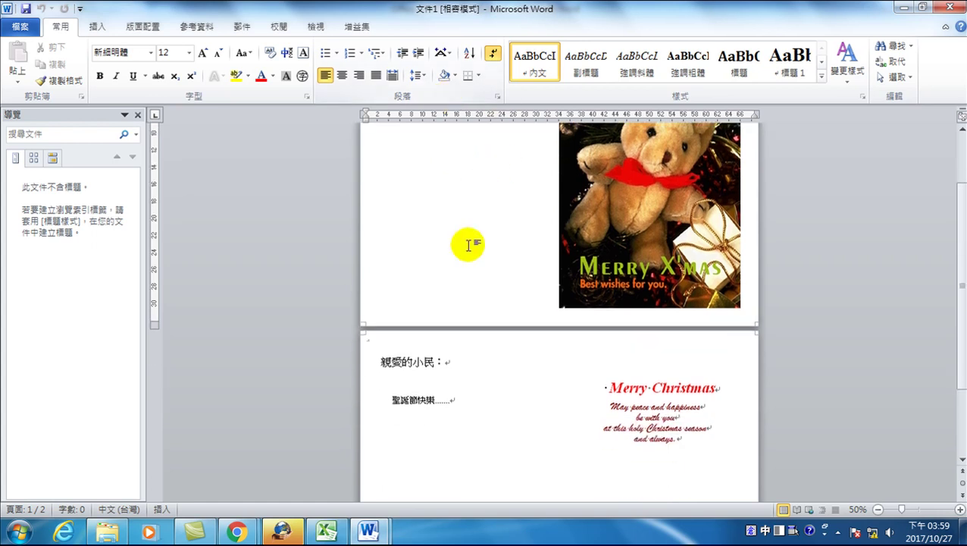
{"action": "scroll", "coordinate": [466, 281], "scroll_direction": "down", "scroll_amount": 2}
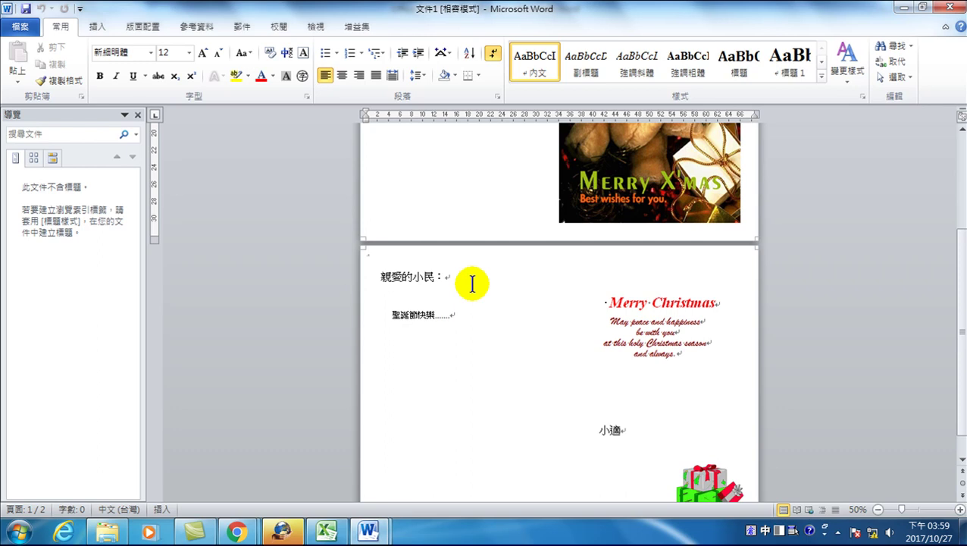
{"action": "left_click", "coordinate": [411, 277]}
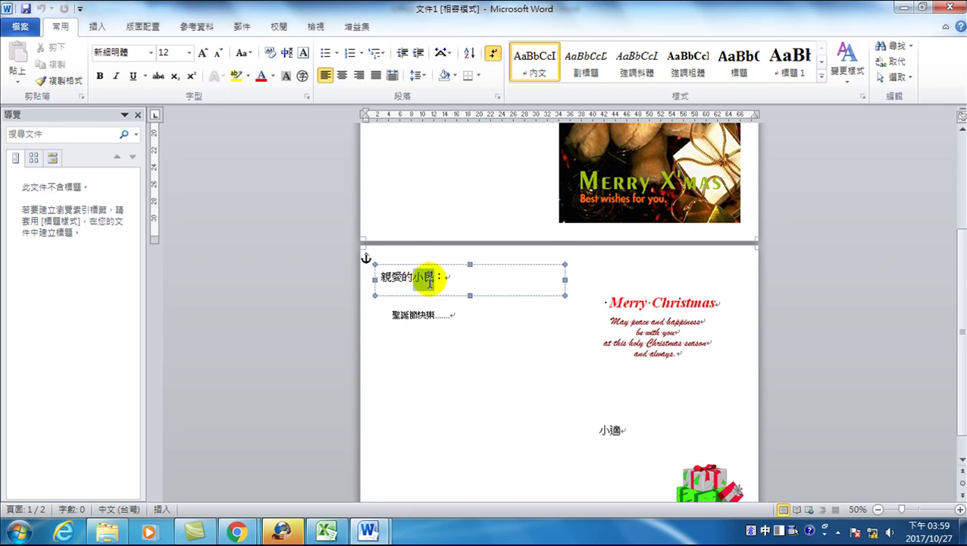
{"action": "double_click", "coordinate": [429, 279]}
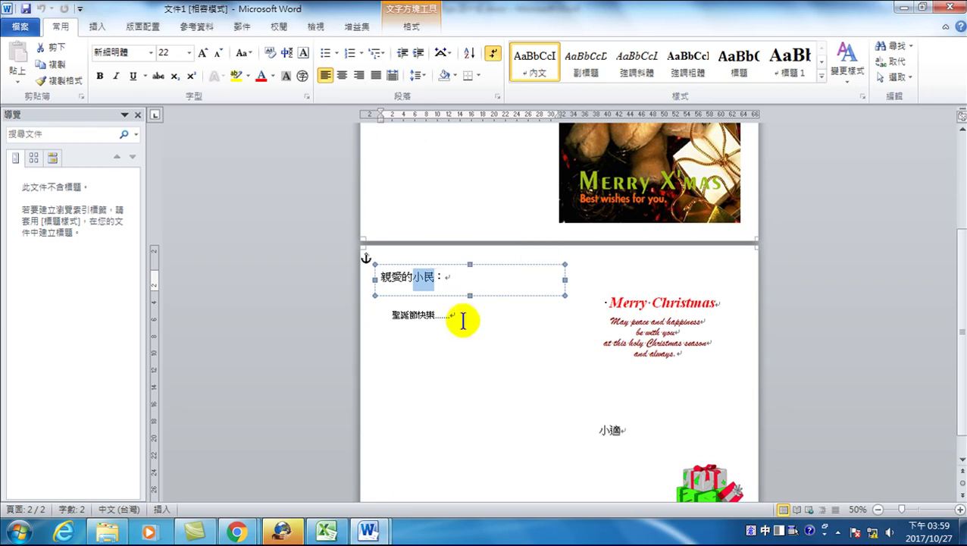
{"action": "double_click", "coordinate": [611, 431]}
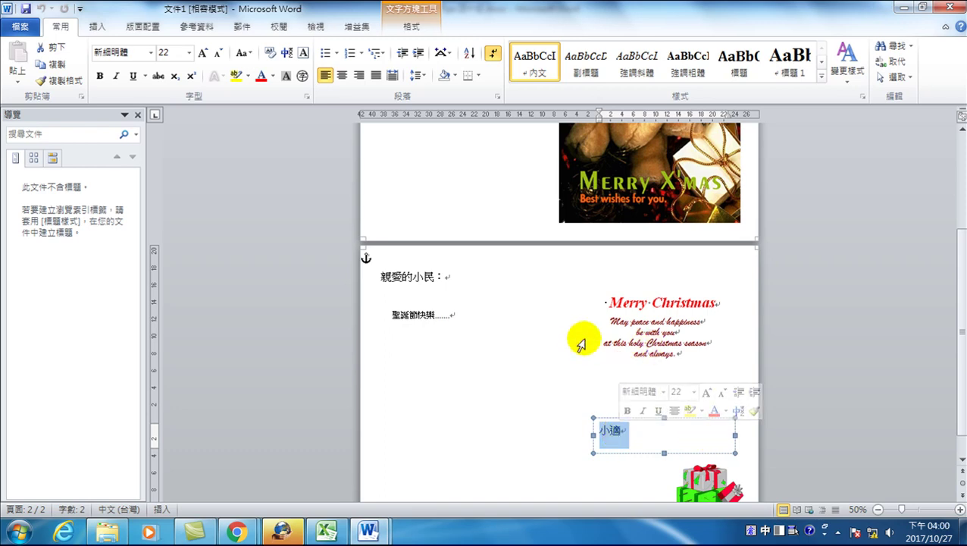
{"action": "scroll", "coordinate": [583, 342], "scroll_direction": "down", "scroll_amount": 1}
{"action": "scroll", "coordinate": [586, 345], "scroll_direction": "up", "scroll_amount": 2}
{"action": "scroll", "coordinate": [577, 337], "scroll_direction": "up", "scroll_amount": 1}
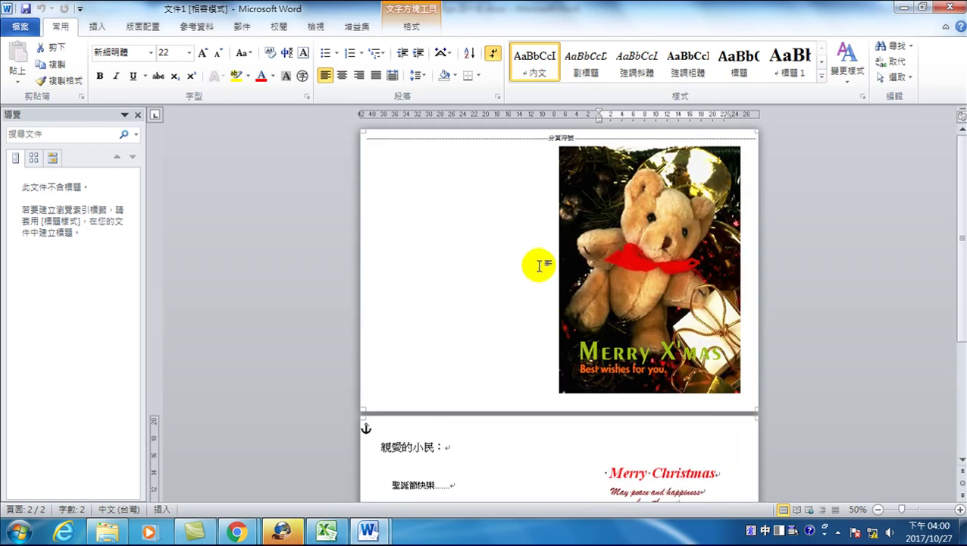
{"action": "scroll", "coordinate": [485, 218], "scroll_direction": "up", "scroll_amount": 2}
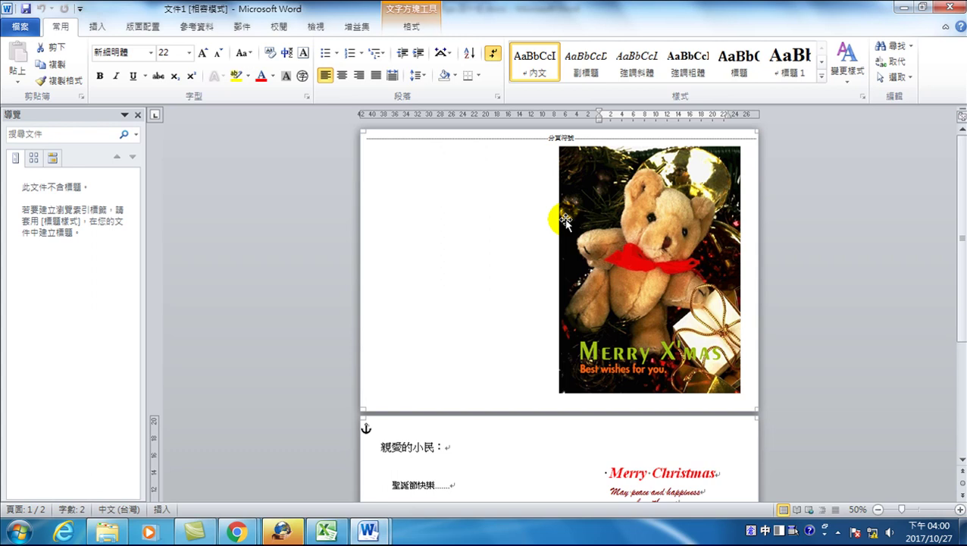
{"action": "scroll", "coordinate": [600, 240], "scroll_direction": "down", "scroll_amount": 1}
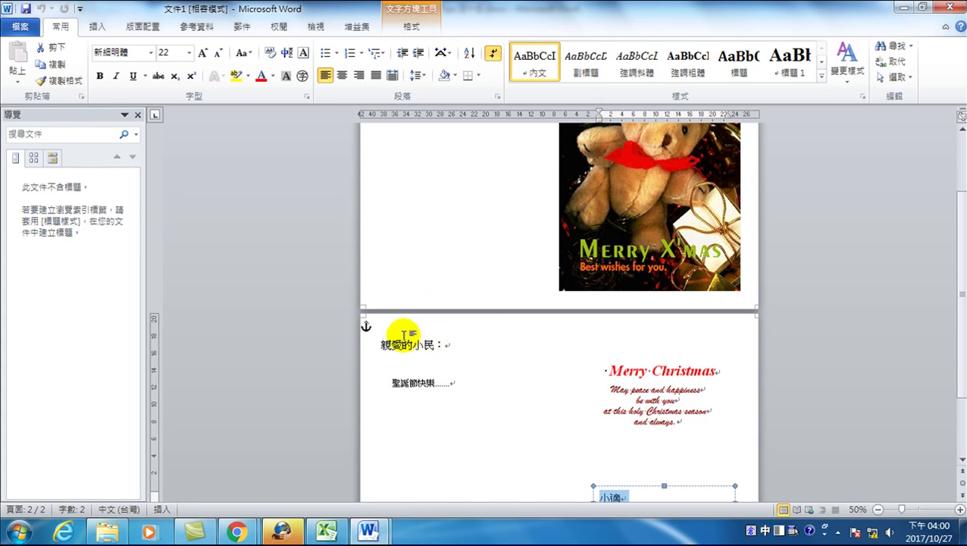
{"action": "scroll", "coordinate": [476, 378], "scroll_direction": "down", "scroll_amount": 2}
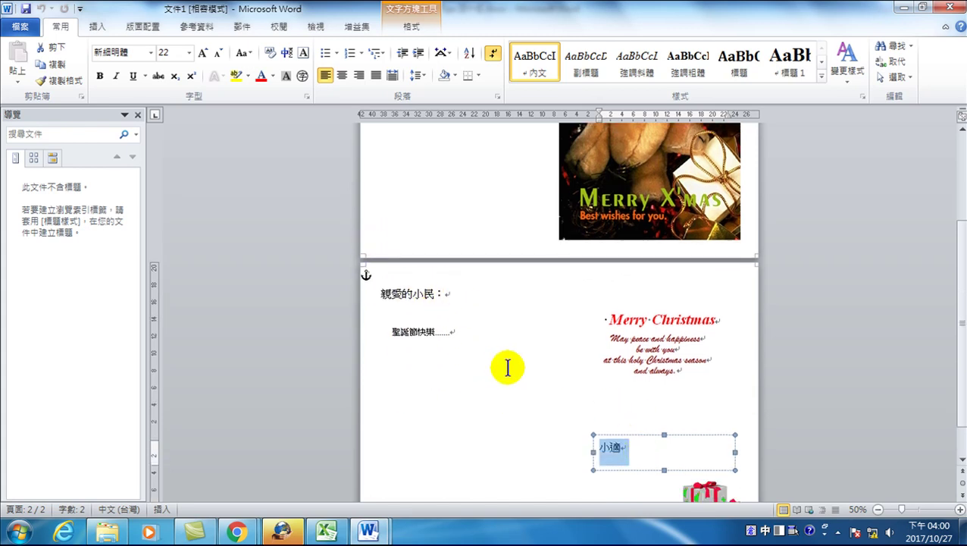